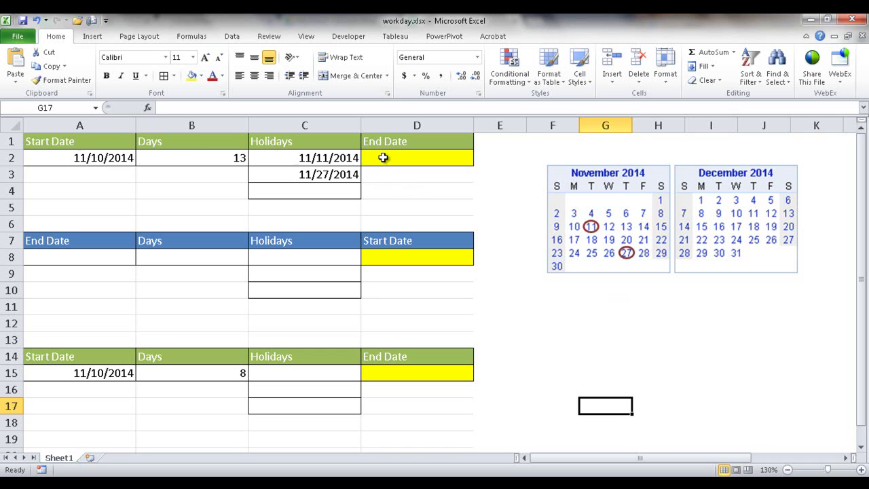
Point out the start date 11/10/2014, the 13 days, holidays 11/11 and 11/27/2014, and End Date cell
click(89, 155)
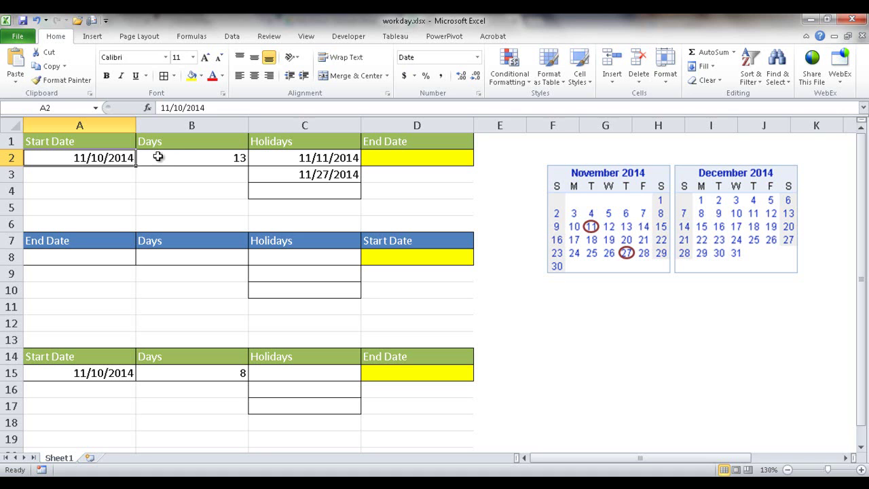
click(199, 158)
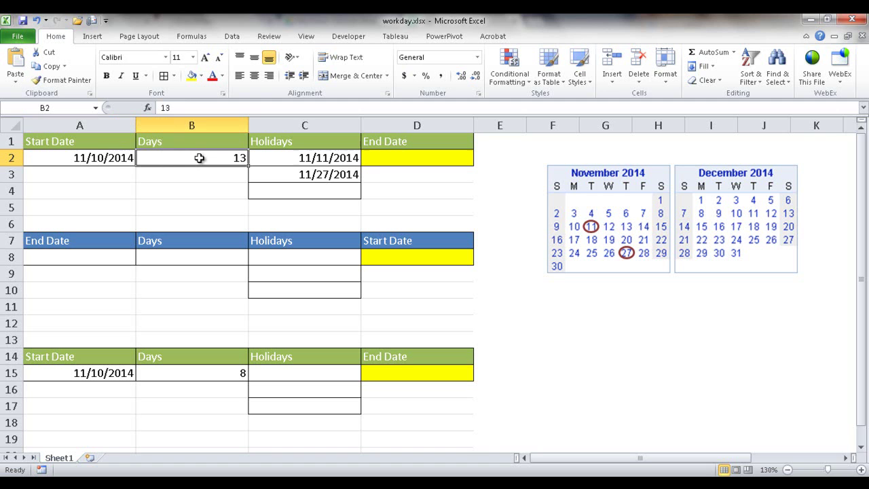
click(399, 157)
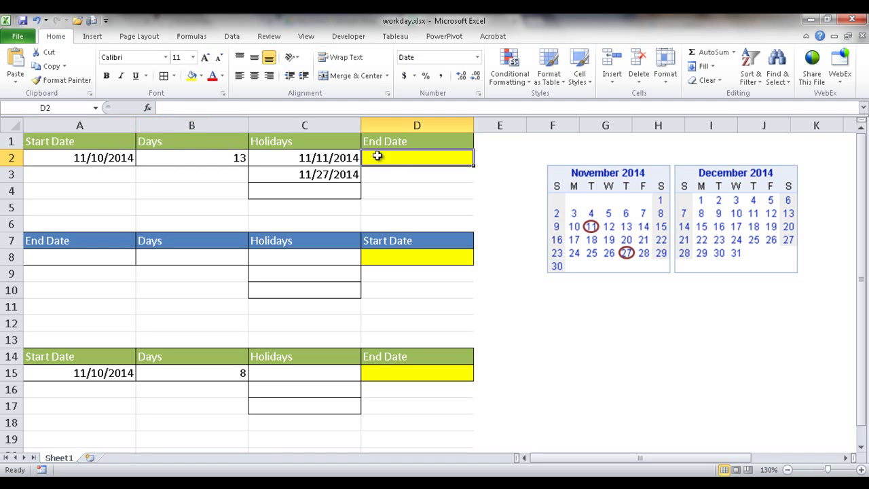
drag(346, 158, 346, 175)
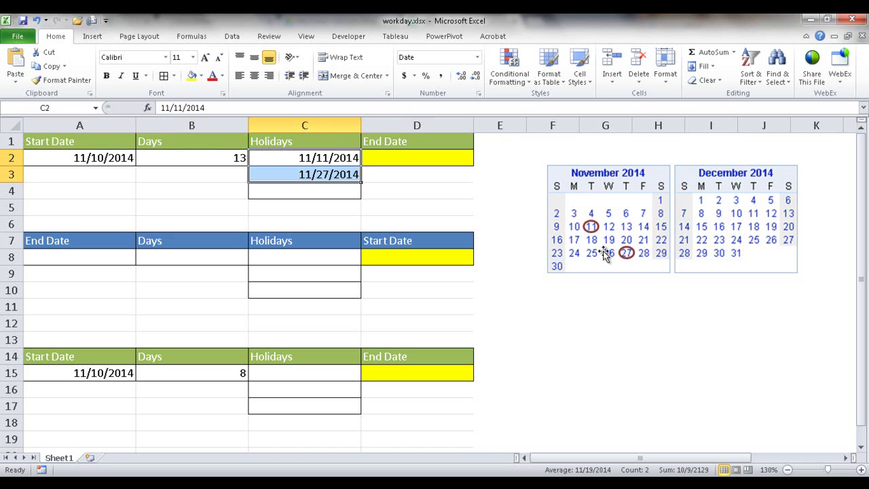
click(330, 159)
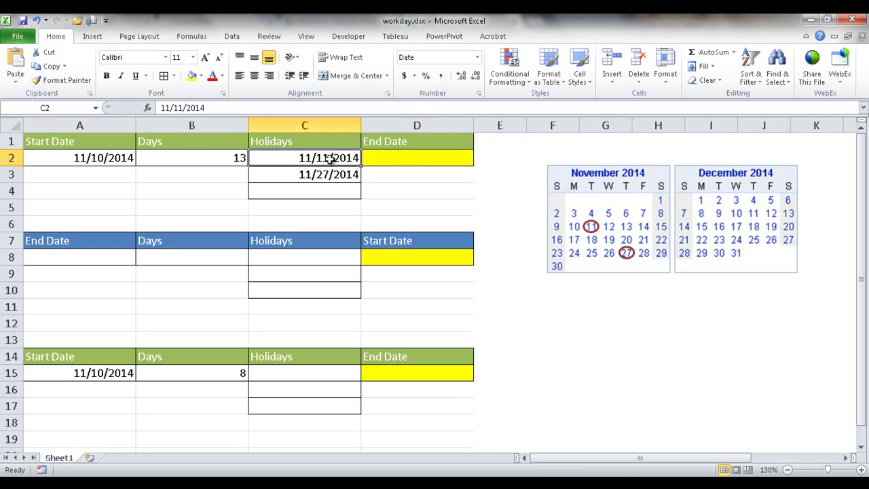
click(336, 176)
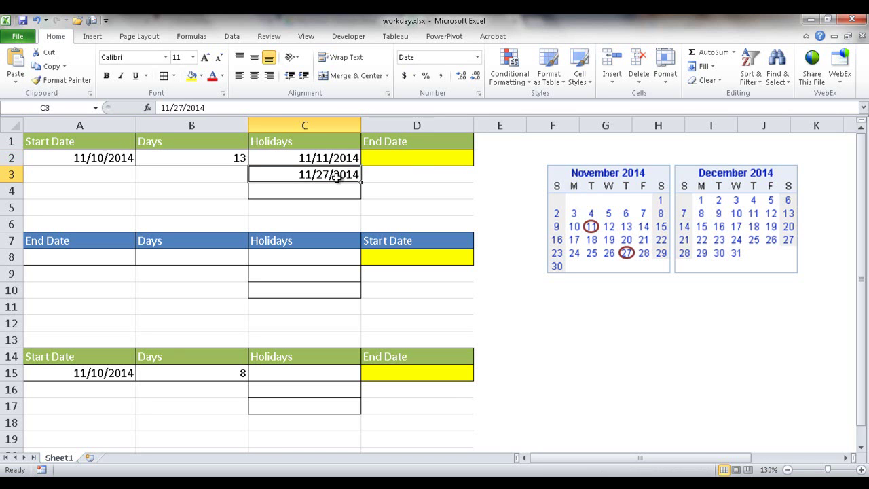
click(230, 158)
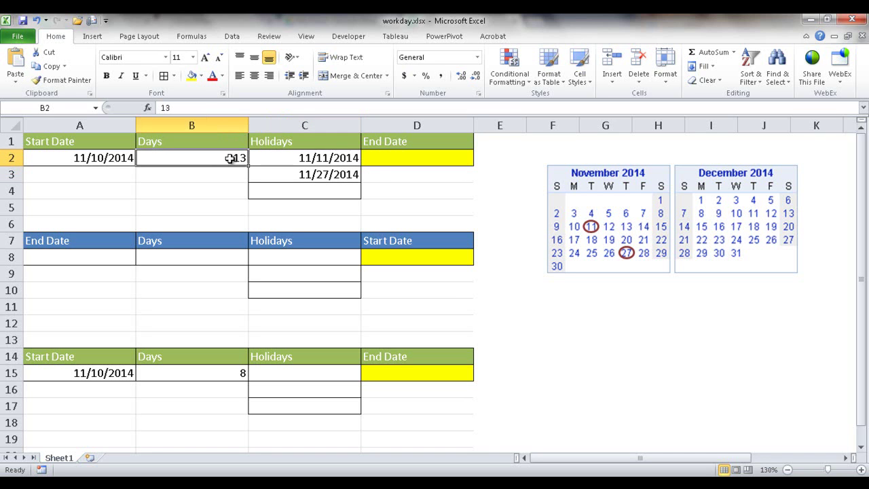
click(382, 159)
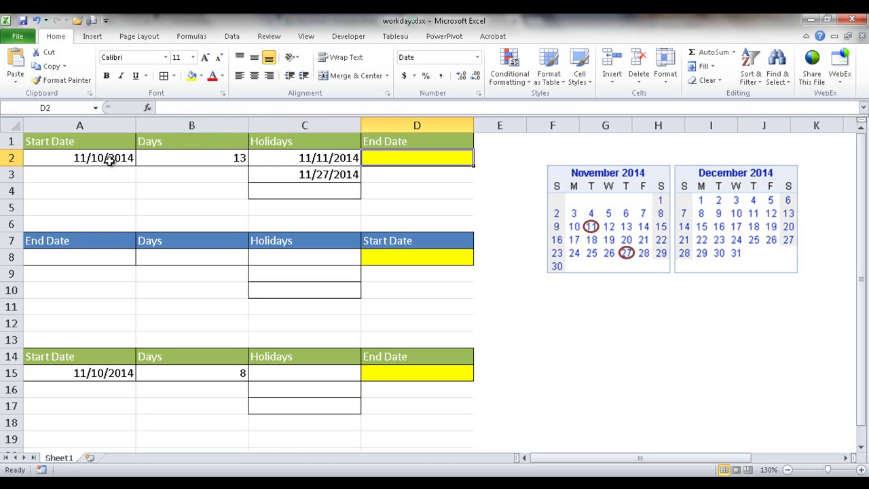
click(166, 160)
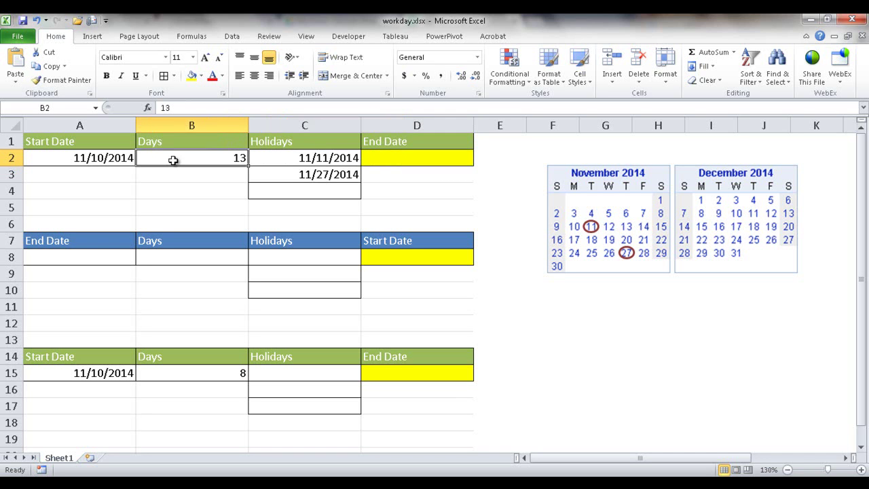
Enter =WORKDAY(A2,C2:C3) in D2, leaving out the days argument
click(384, 159)
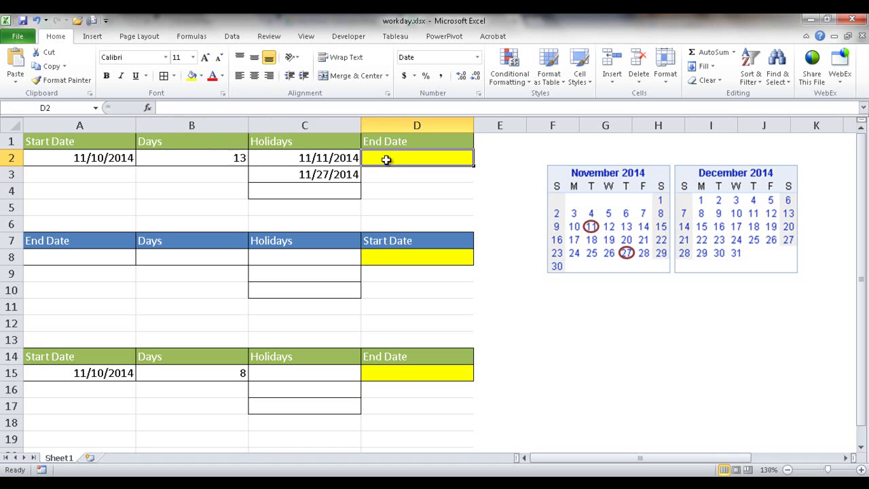
text(=work)
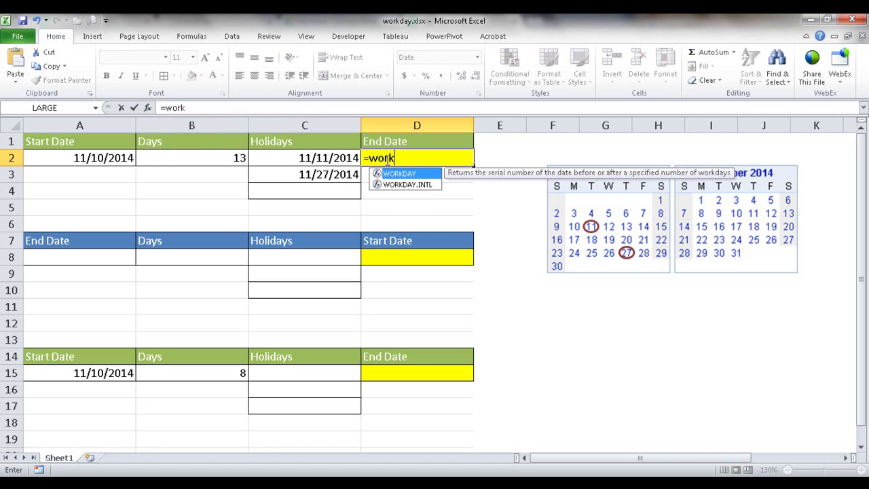
double_click(400, 175)
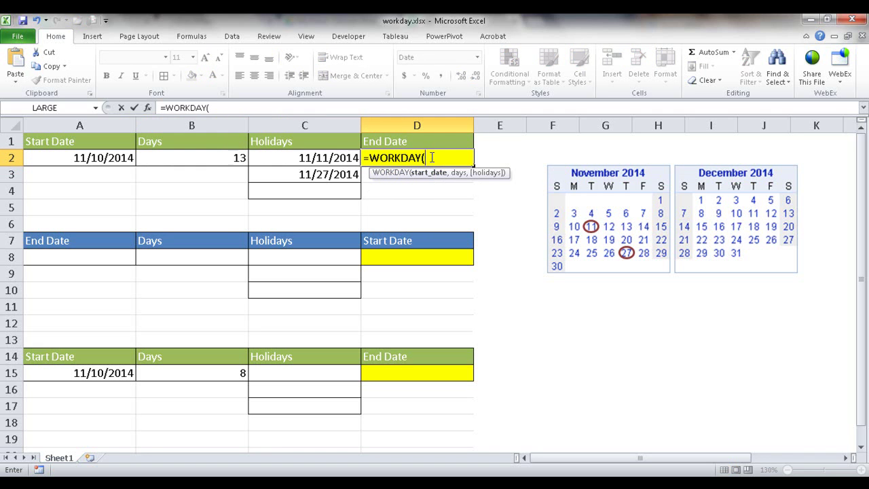
click(91, 159)
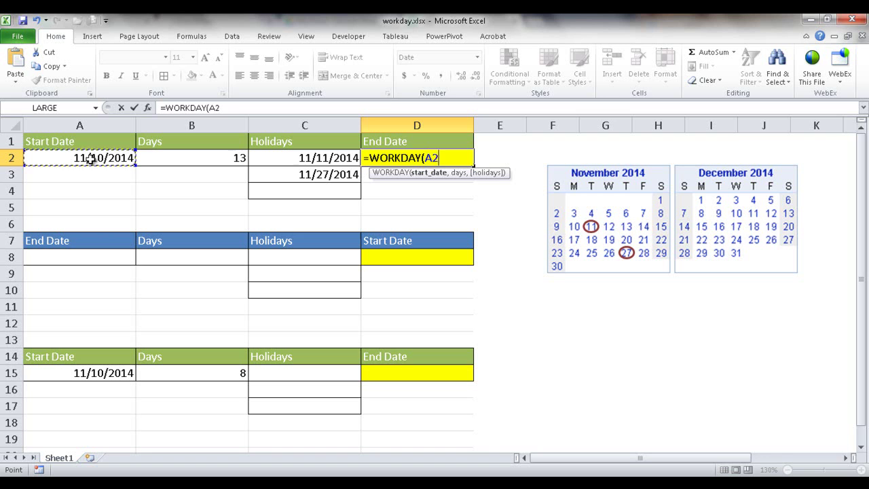
text(,)
click(185, 159)
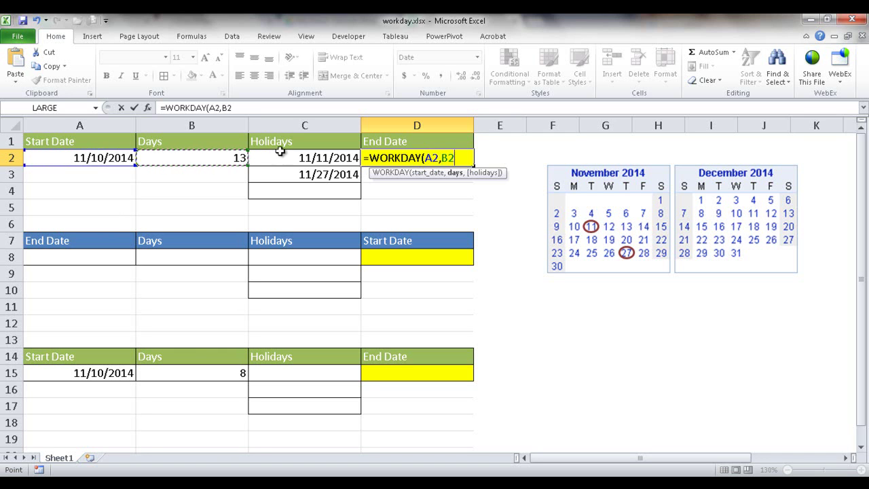
drag(319, 156, 318, 185)
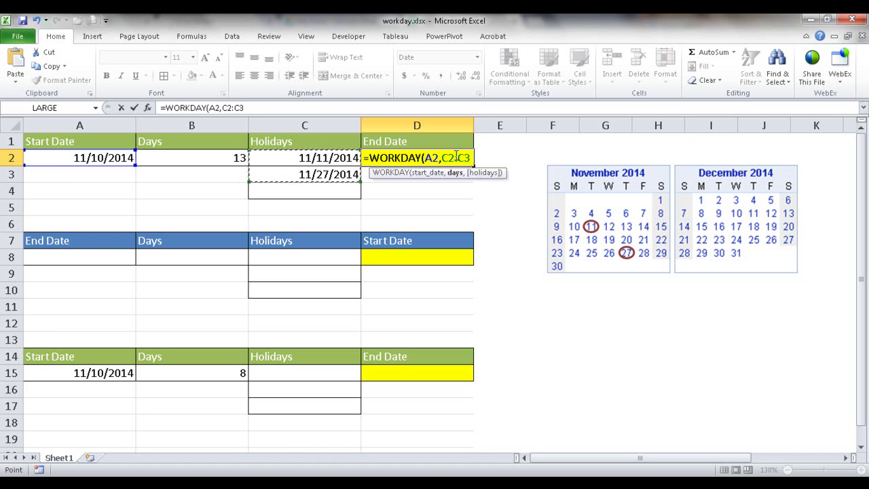
key(Return)
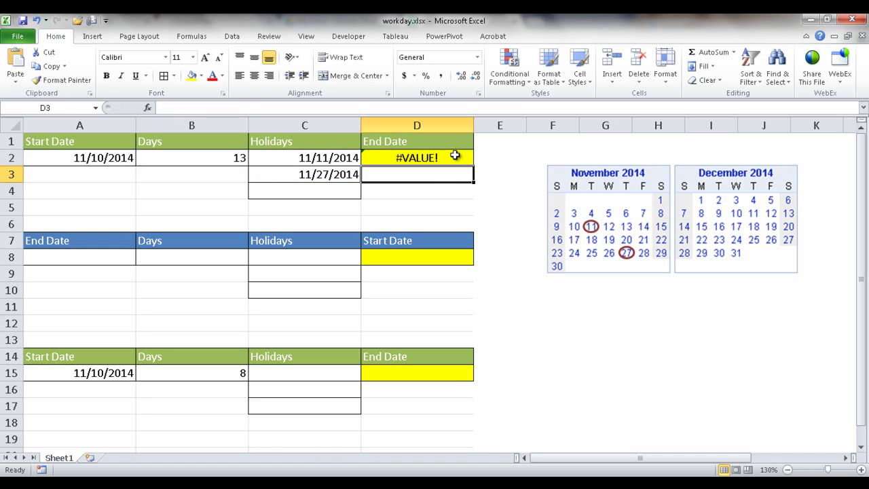
Add B2 as the days argument so D2 becomes =WORKDAY(A2,B2,C2:C3), returning 12/1/2014
click(455, 156)
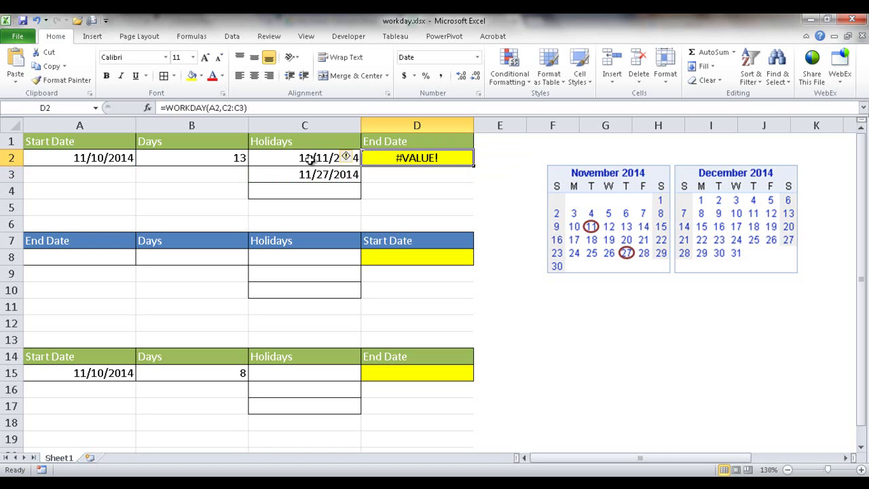
click(223, 108)
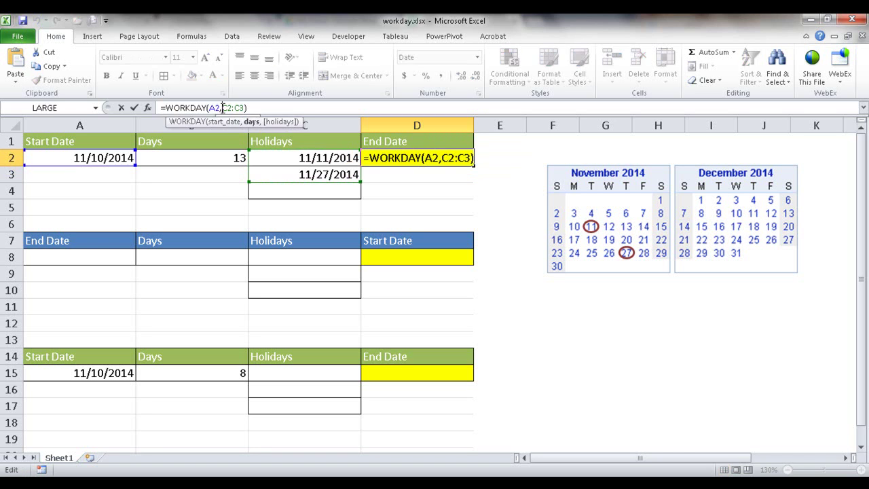
click(183, 155)
text(,)
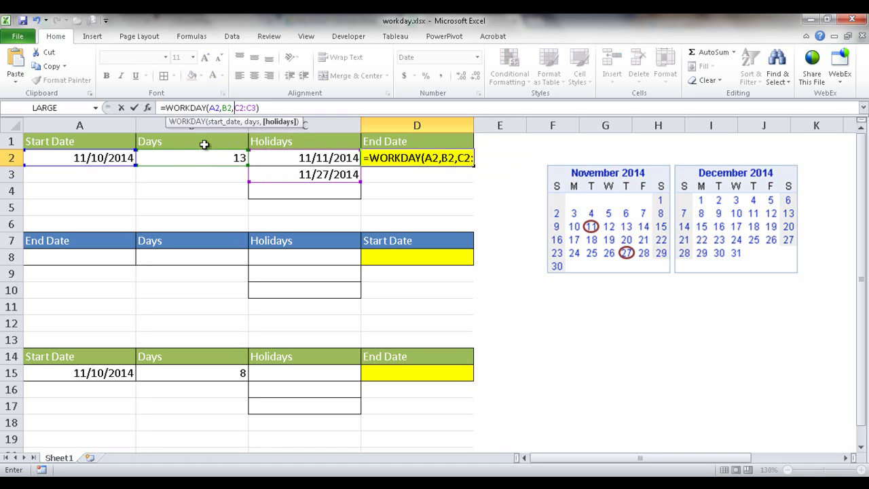
key(Return)
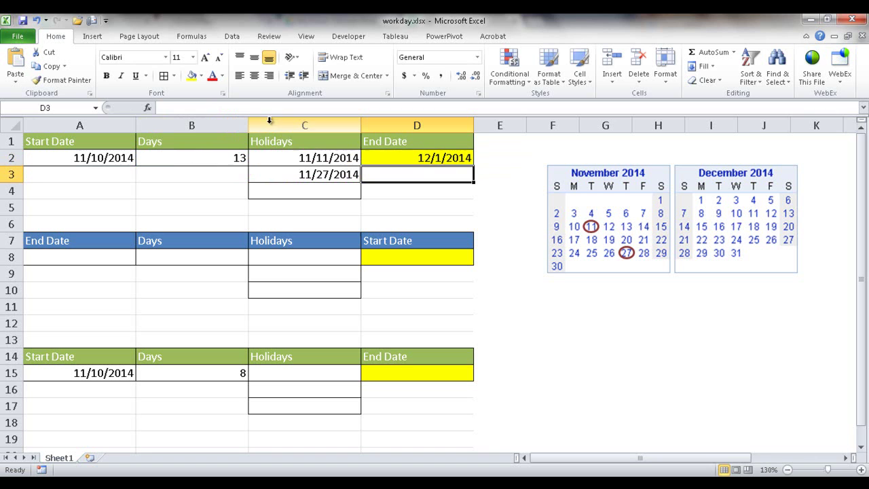
click(405, 156)
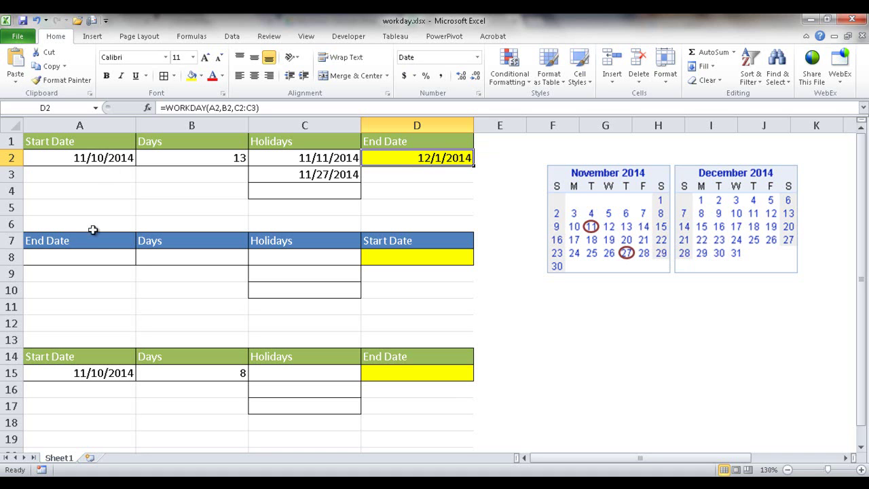
Enter End Date 12/1/2014 in A8 and -13 days in B8
click(89, 257)
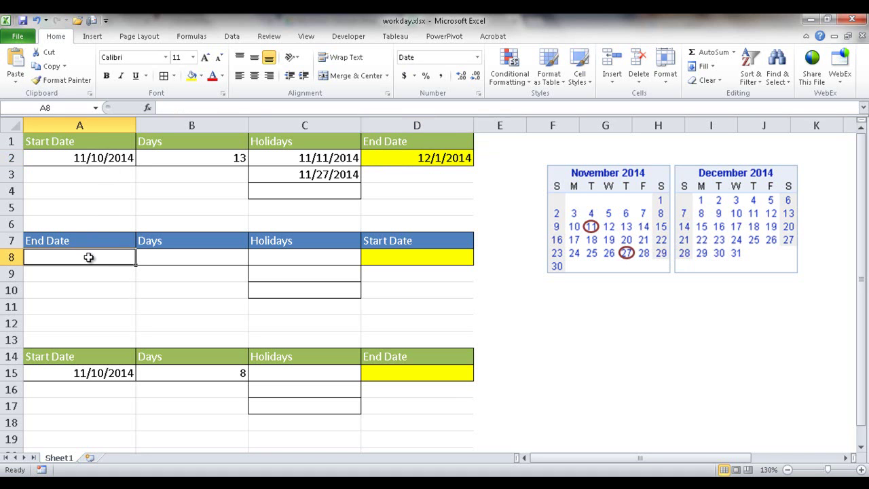
text(12/1)
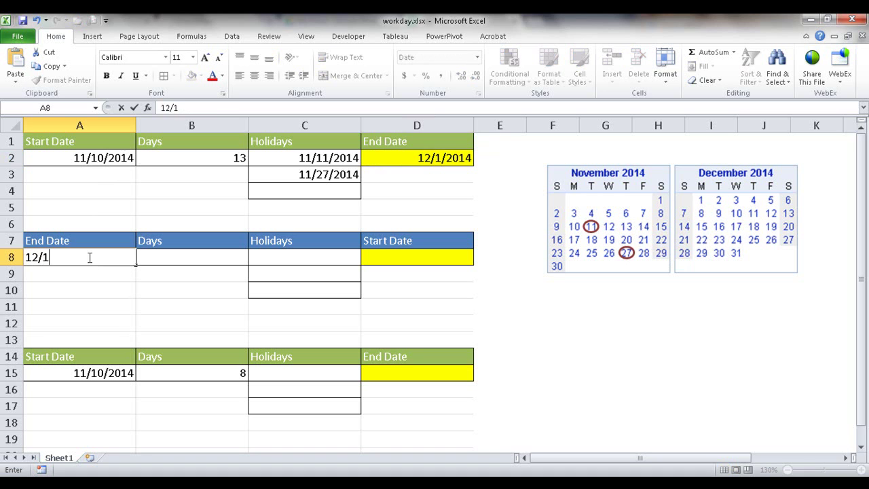
text(/2014)
click(163, 258)
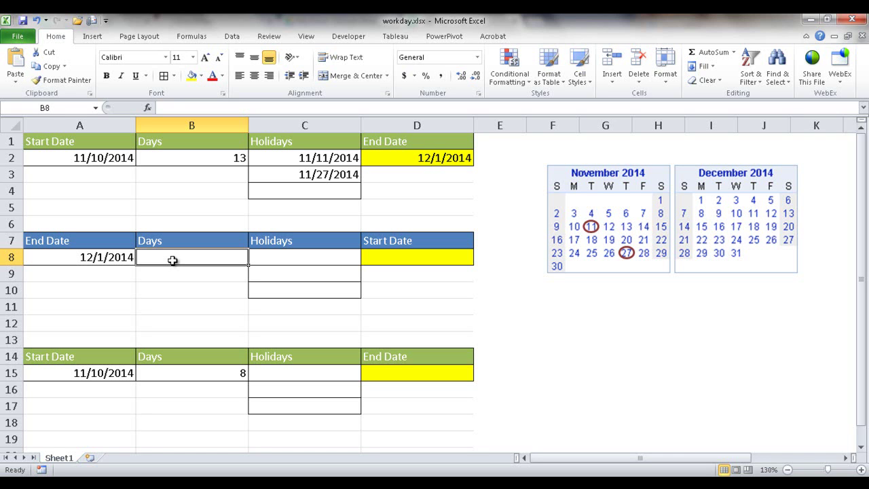
text(-13)
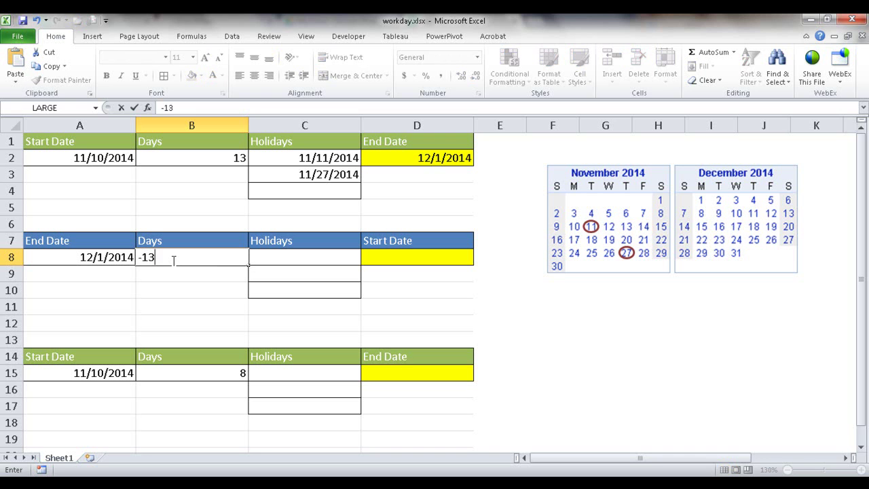
key(Tab)
Copy the holiday dates from C2:C3 into C8:C9
drag(317, 161, 321, 170)
key(ctrl+c)
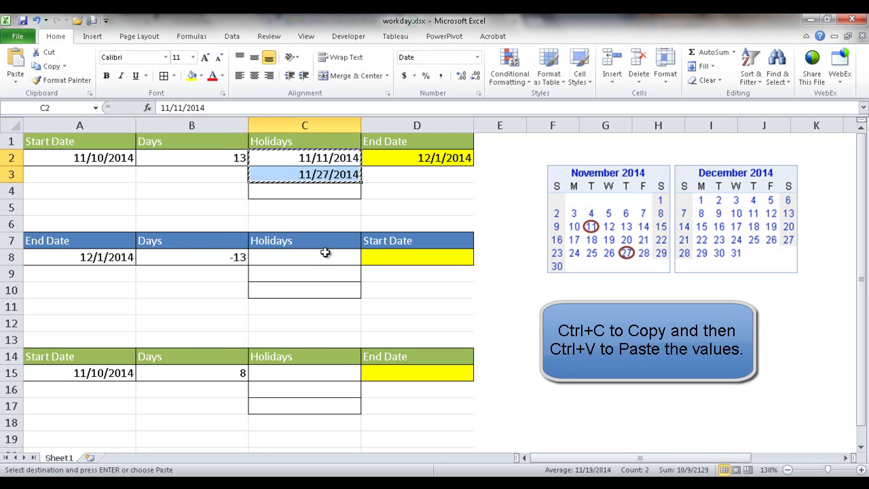
click(324, 256)
key(ctrl+v)
click(420, 255)
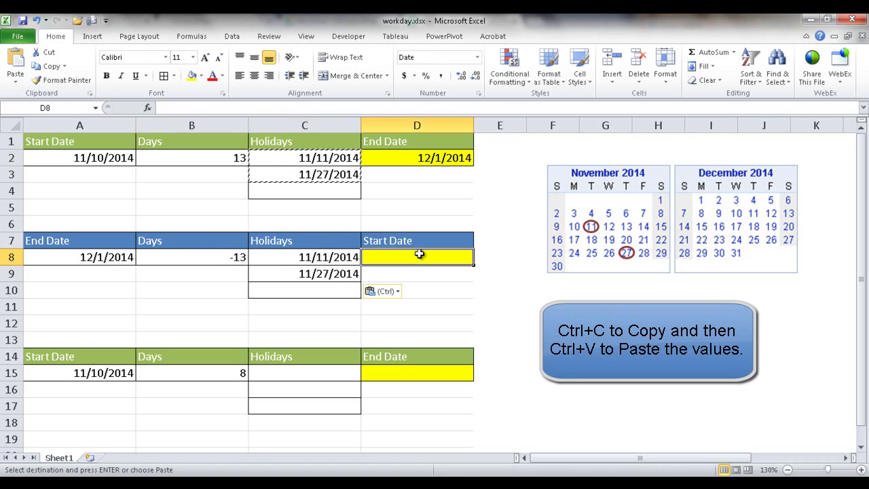
Enter =WORKDAY(A8,B8,C8:C9) in D8 to get Start Date 11/10/2014
text(=)
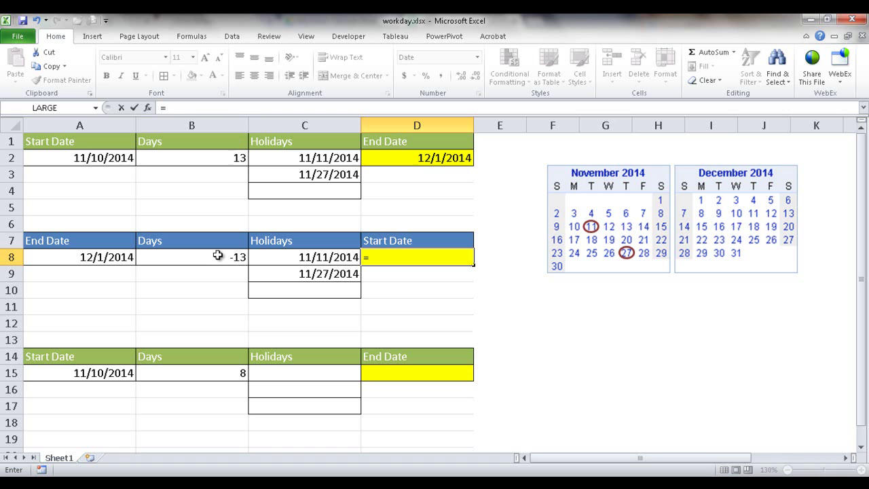
text(wo)
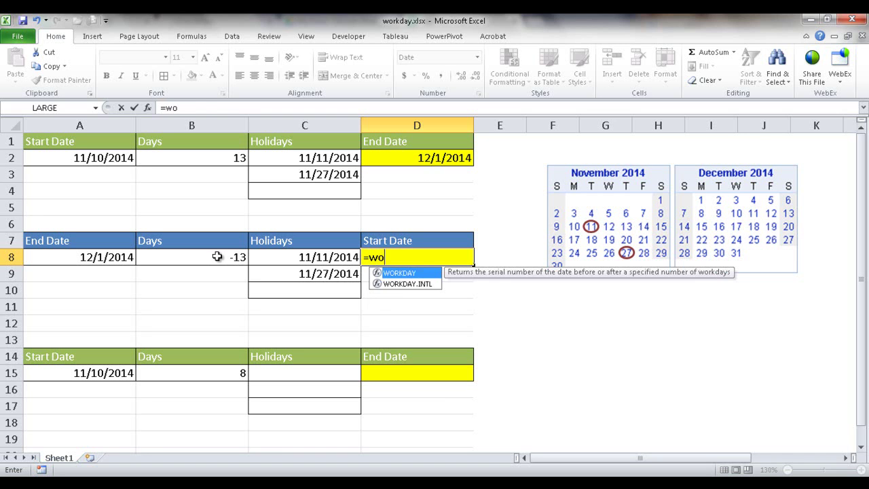
key(Tab)
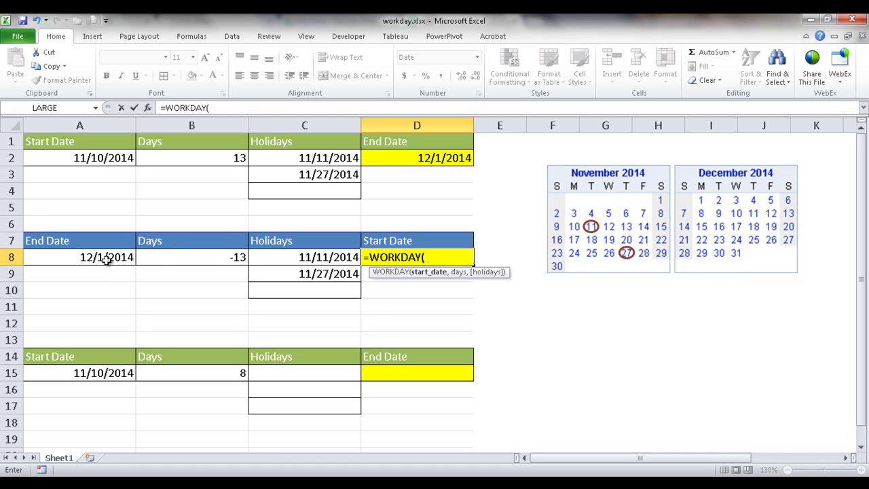
click(107, 259)
text(,)
click(180, 259)
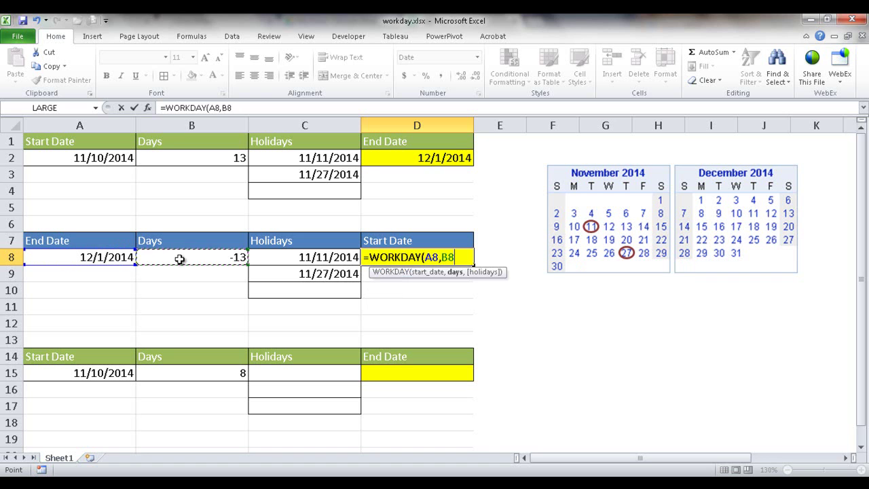
text(,)
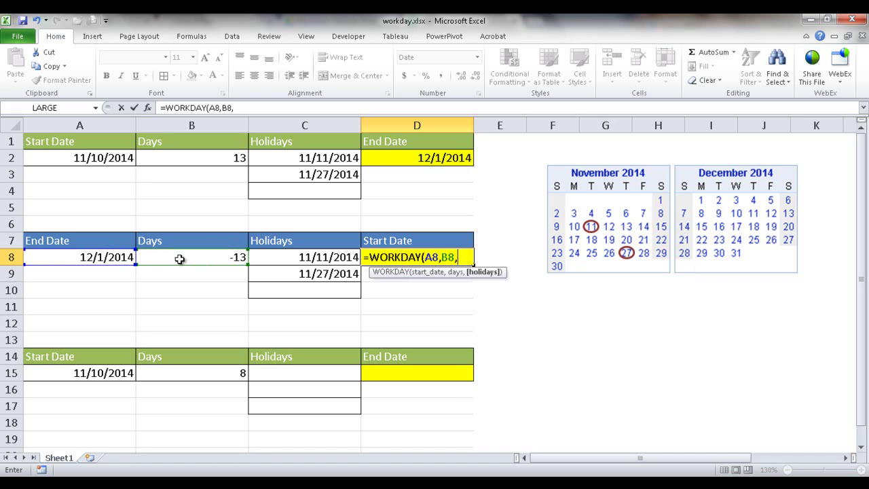
click(283, 264)
drag(282, 264, 283, 273)
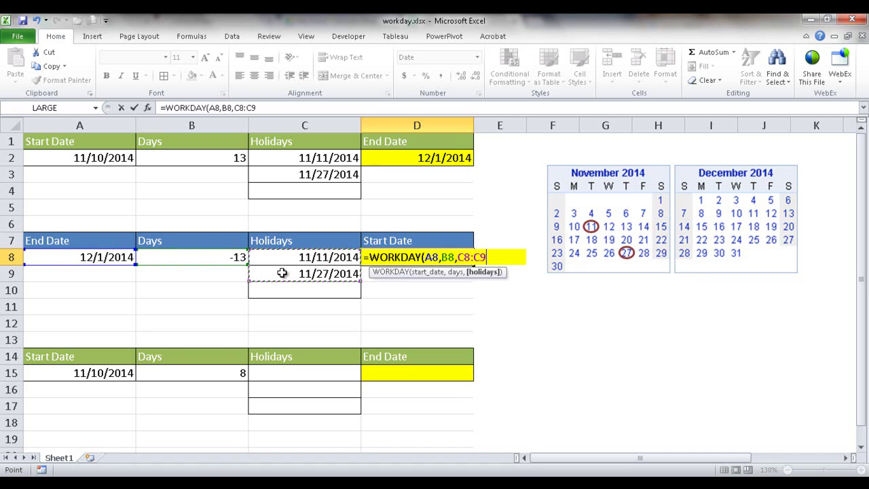
text())
key(Return)
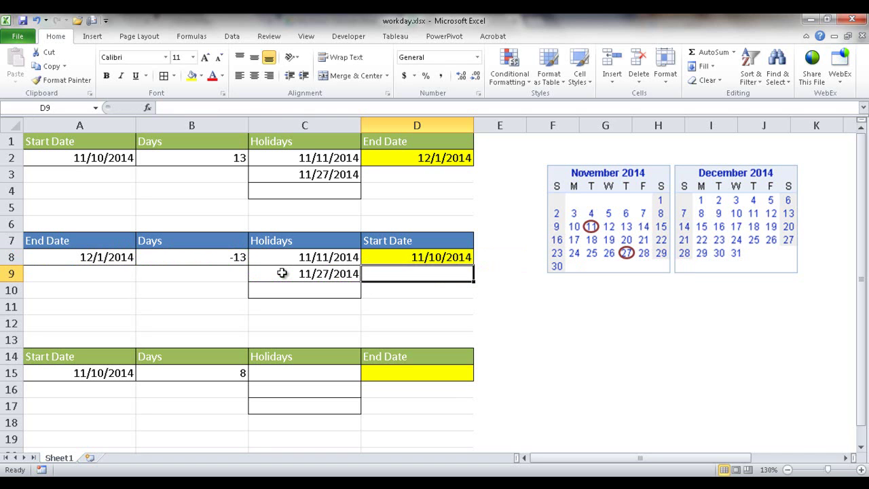
click(428, 254)
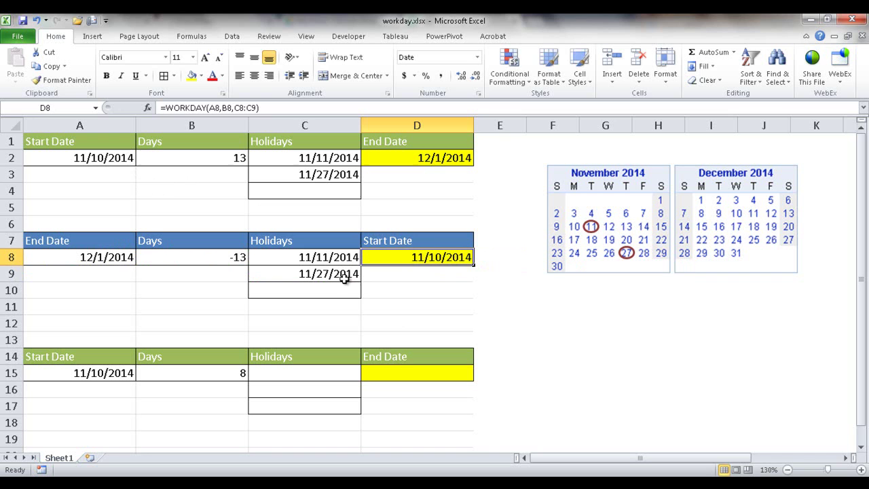
click(321, 259)
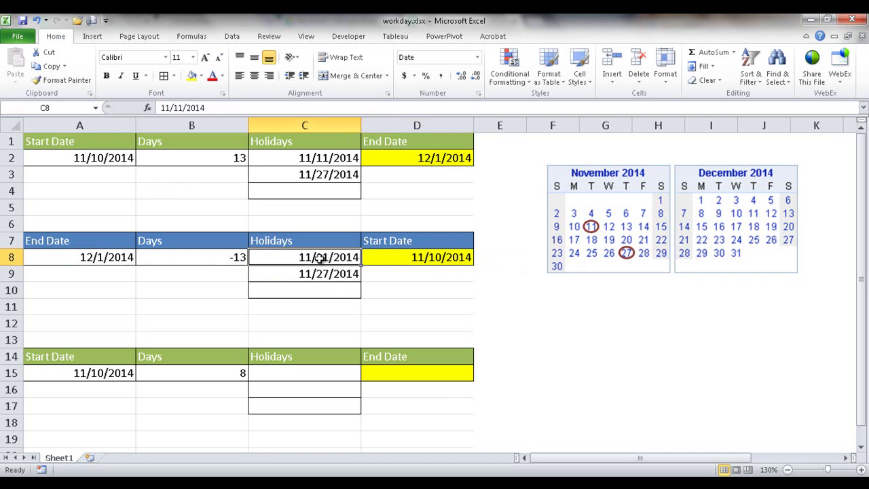
key(Delete)
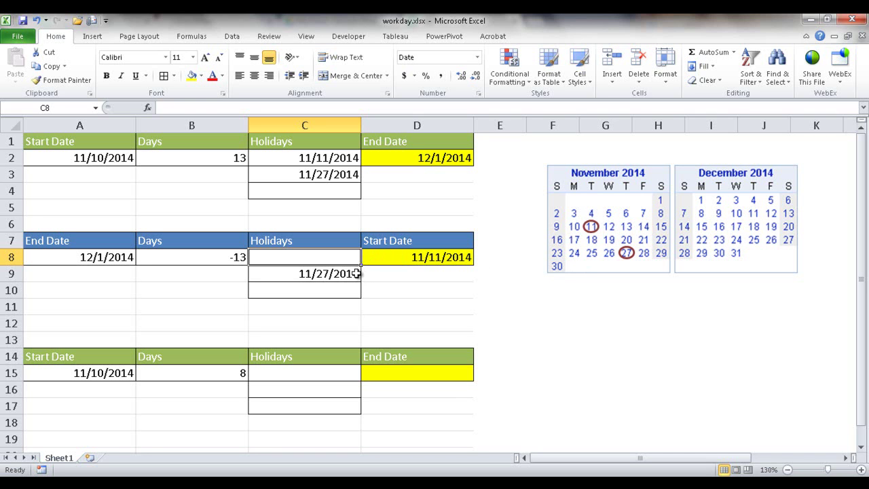
key(ctrl+v)
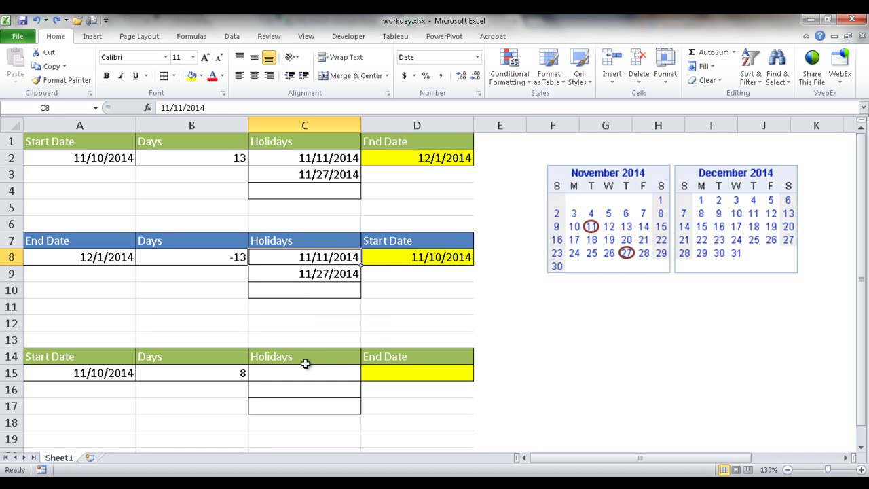
Begin =WORKDAY.INTL(A15,B15, in D15 with start date A15 and 8 days from B15
click(387, 376)
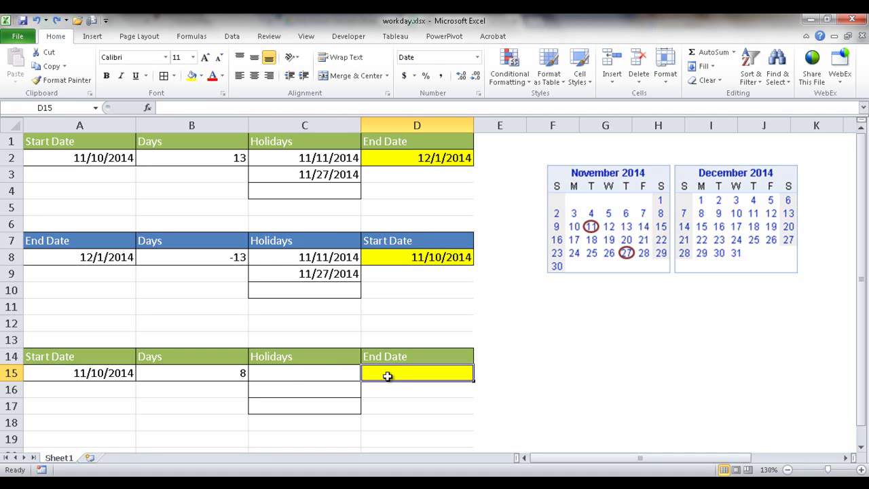
text(=)
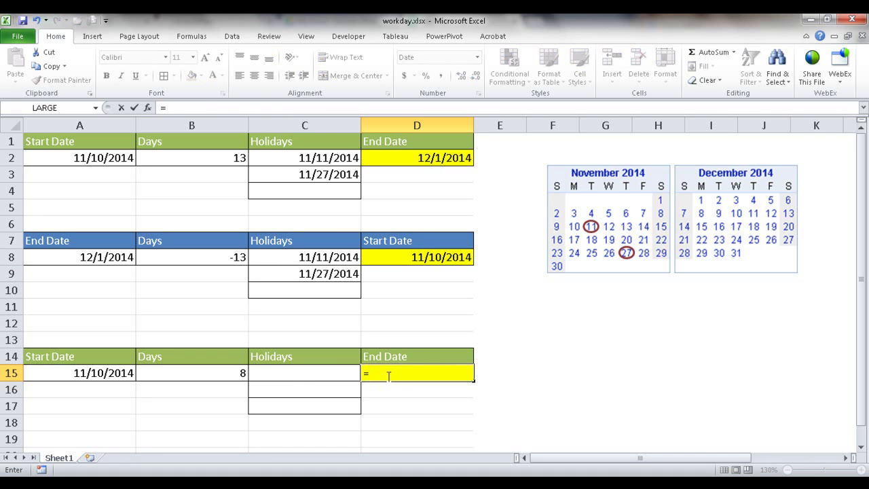
text(wo)
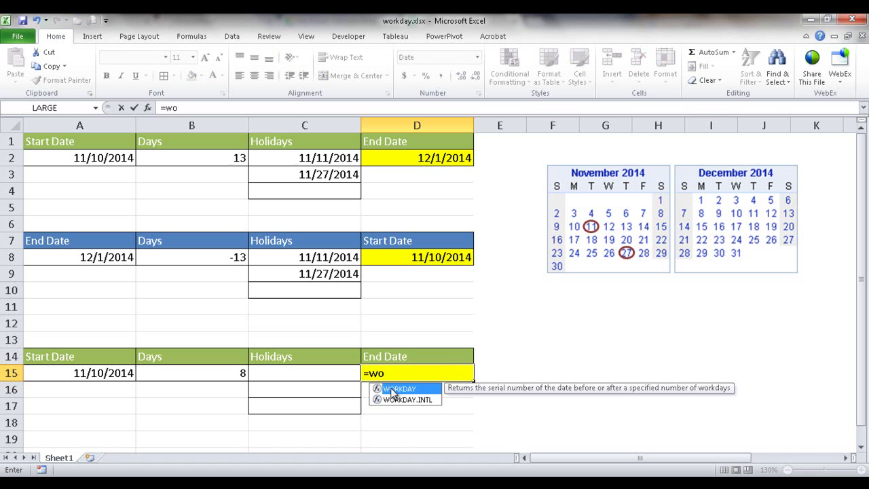
click(402, 401)
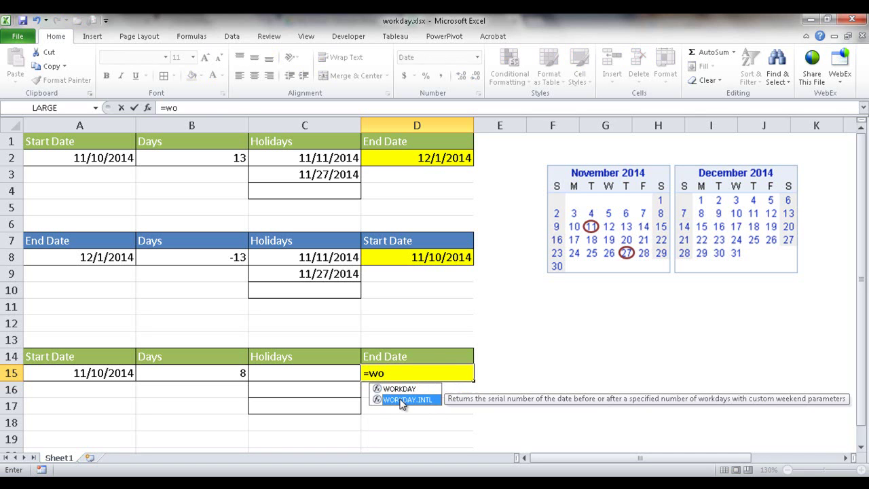
double_click(402, 401)
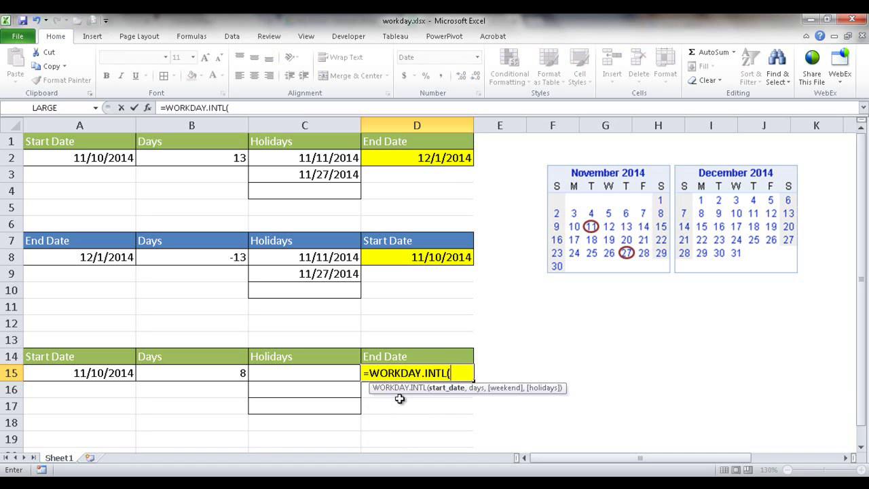
click(114, 377)
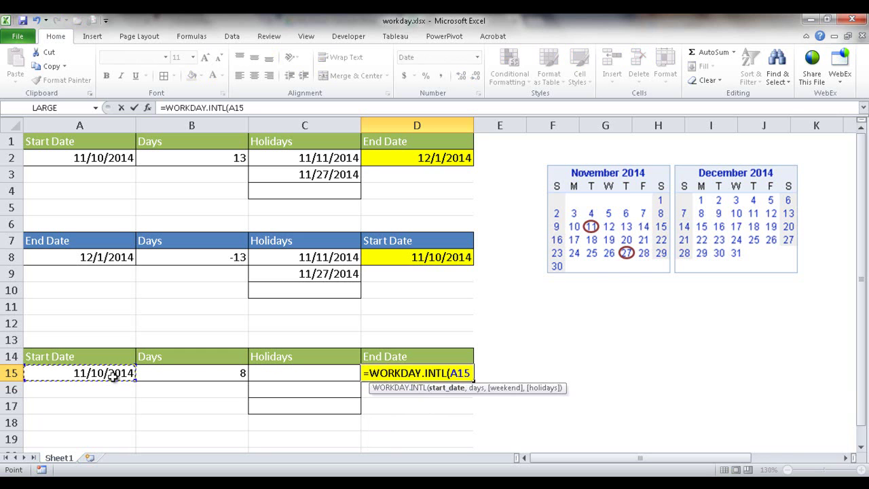
text(,)
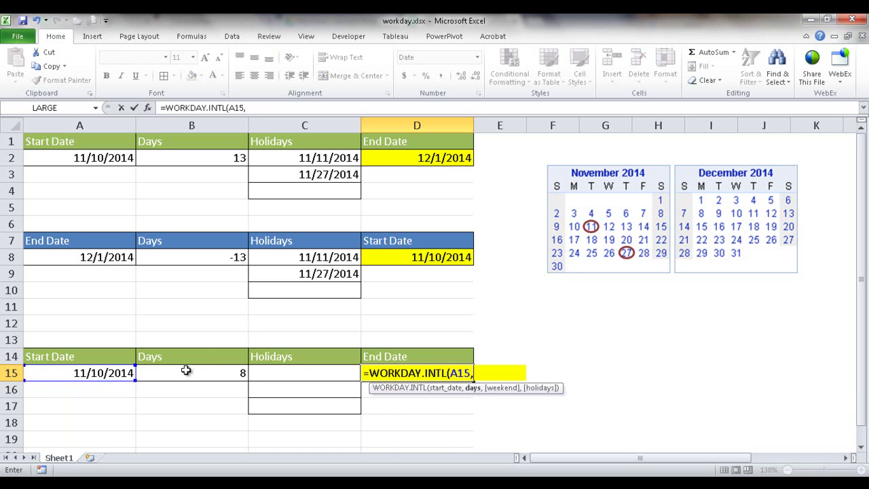
click(206, 375)
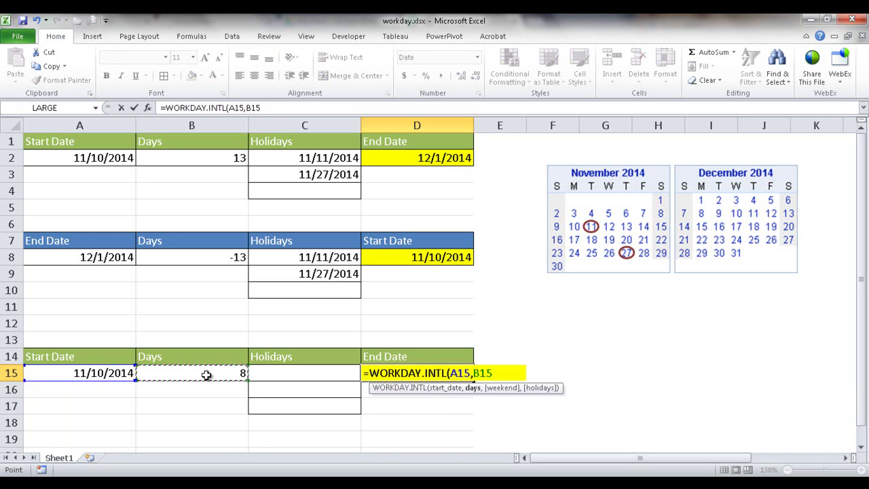
text(,)
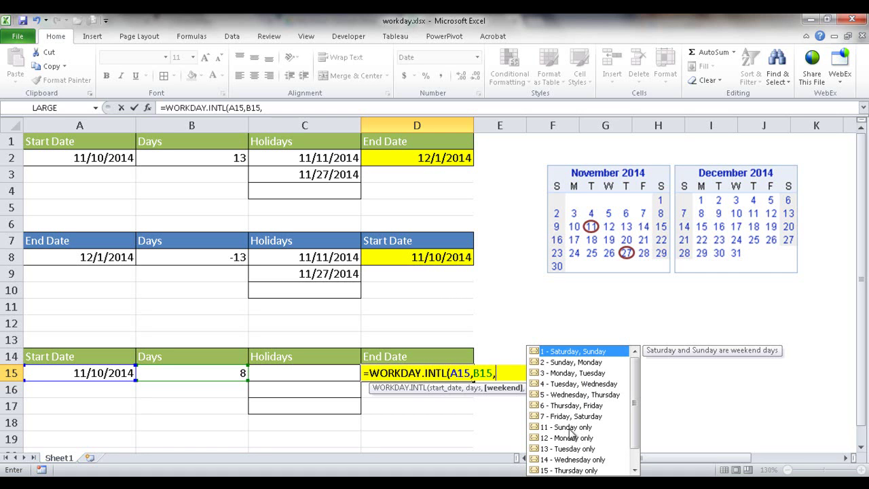
Finish D15 as =WORKDAY.INTL(A15,B15,11) with a Sunday-only weekend, giving 11/19/2014
double_click(571, 428)
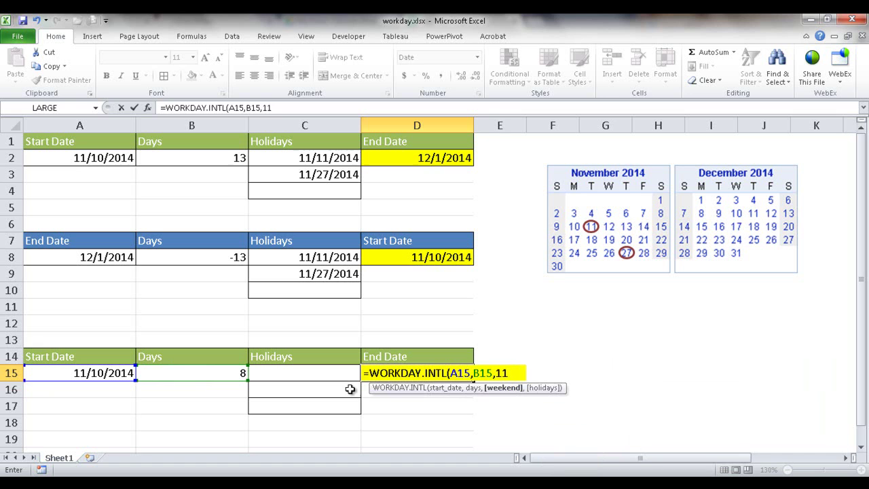
text())
key(Return)
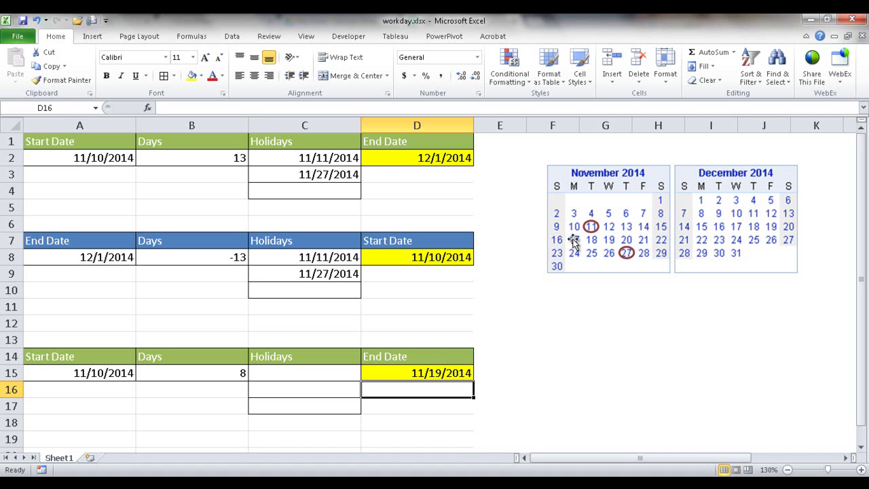
Select the calendar picture, then review D15's =WORKDAY.INTL(A15,B15,11) formula
click(611, 243)
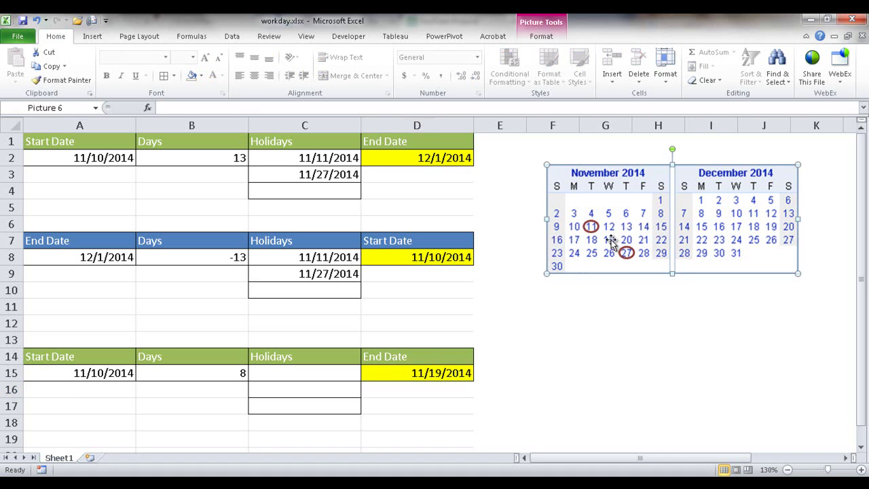
click(405, 373)
click(267, 108)
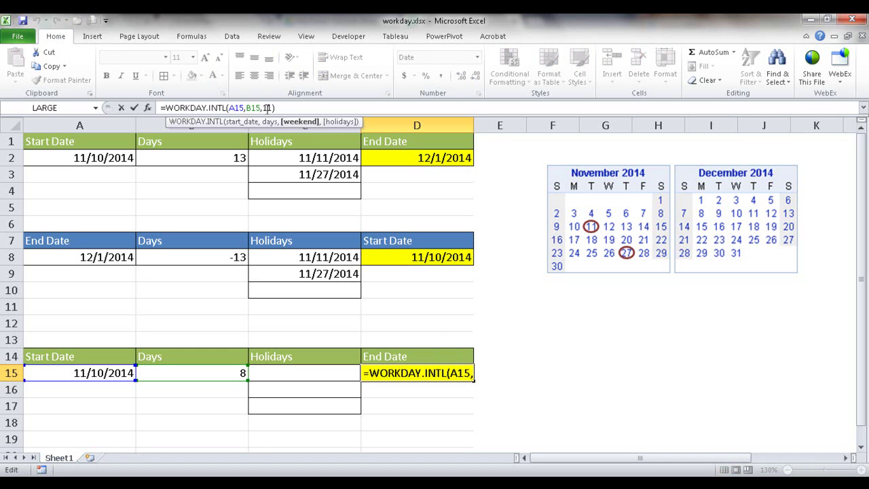